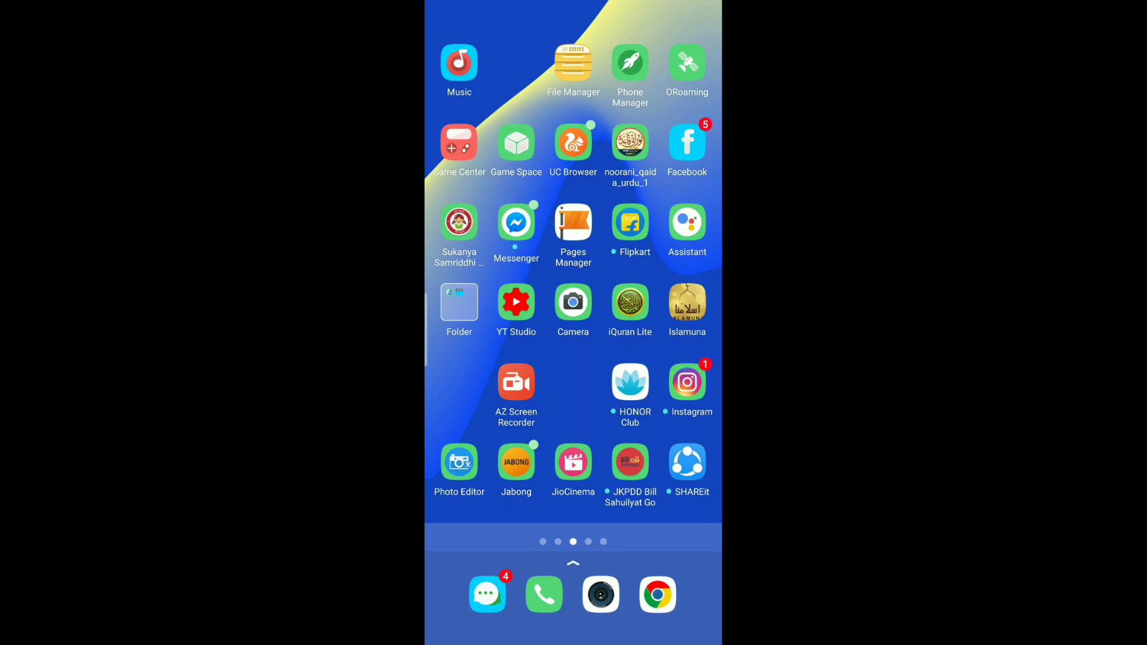
Glance at the app drawer, then view Hot Apps and Hot Games on the last home page.
drag(574, 562, 573, 269)
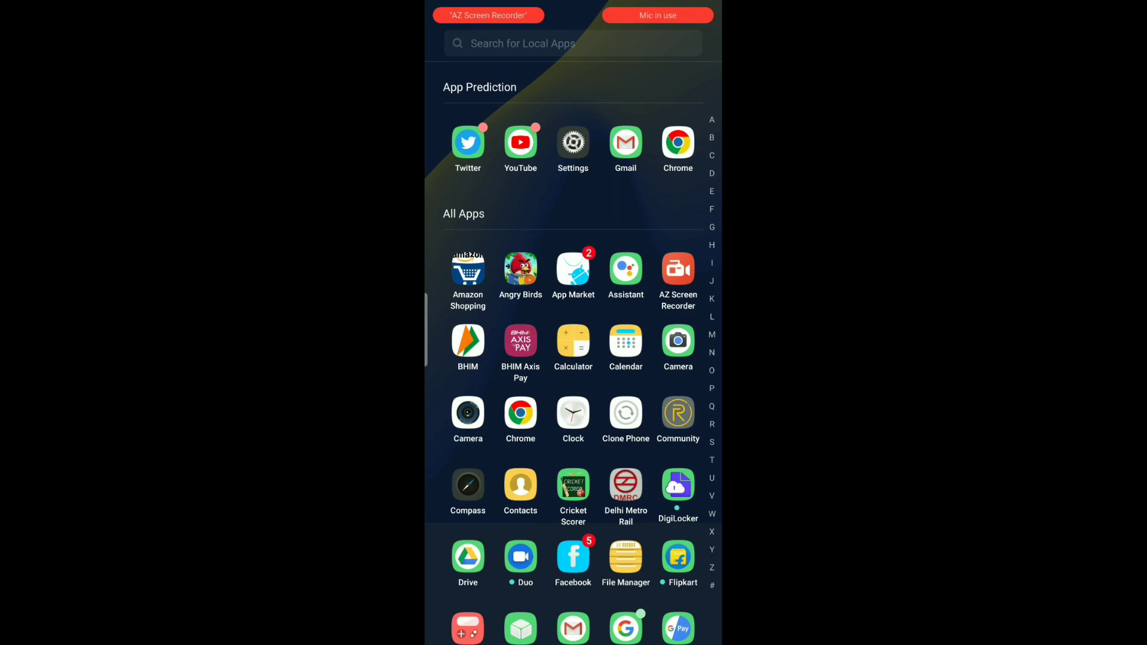
key(Escape)
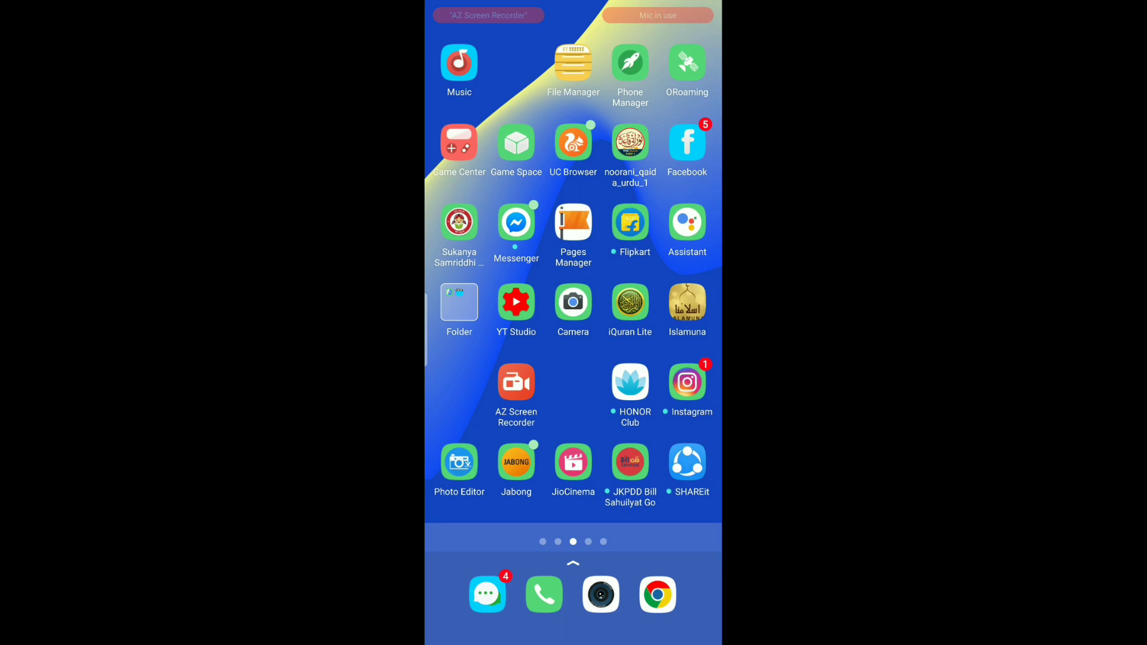
drag(673, 359, 475, 358)
drag(672, 359, 475, 358)
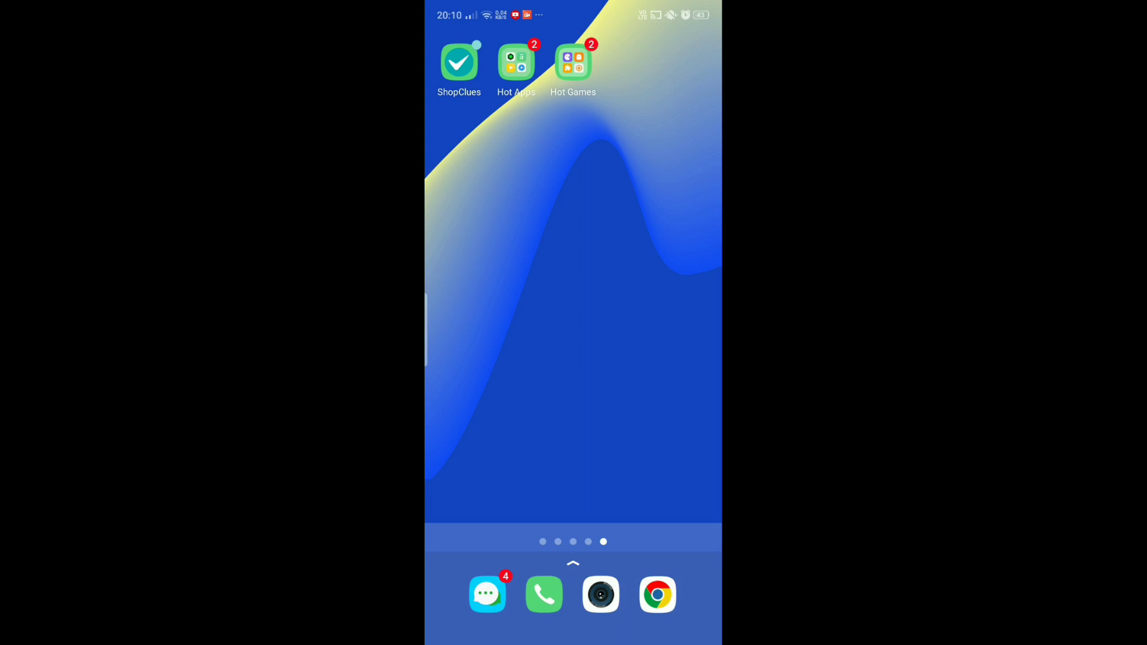
Swipe back three home pages to the clock-and-weather widget page.
drag(466, 314, 681, 314)
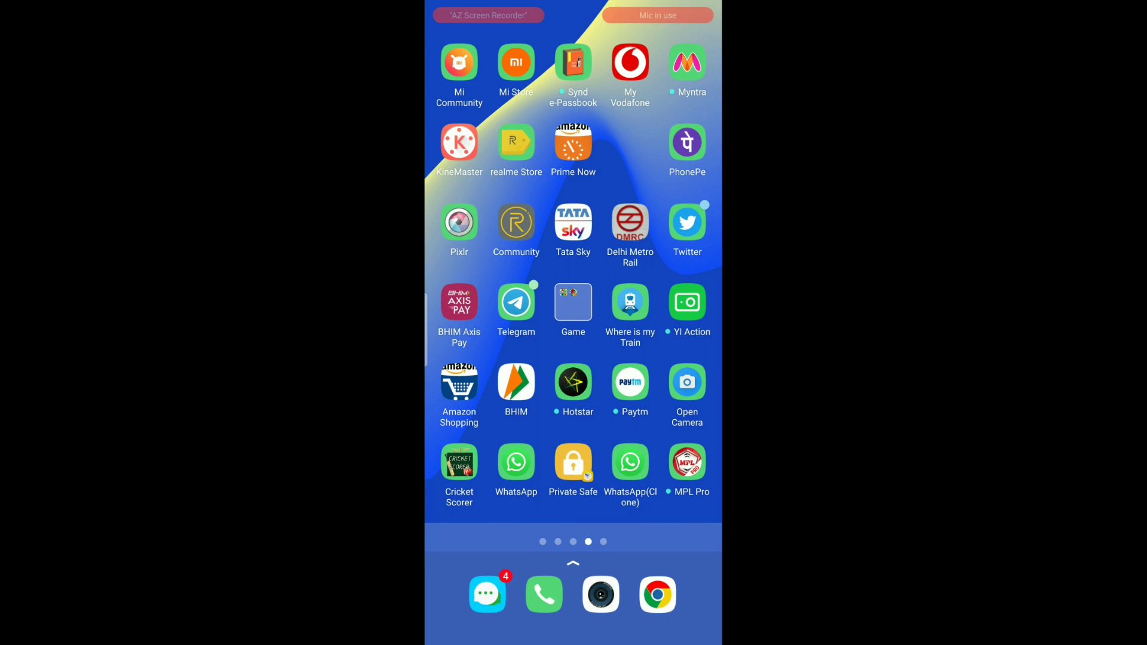
drag(467, 314, 680, 313)
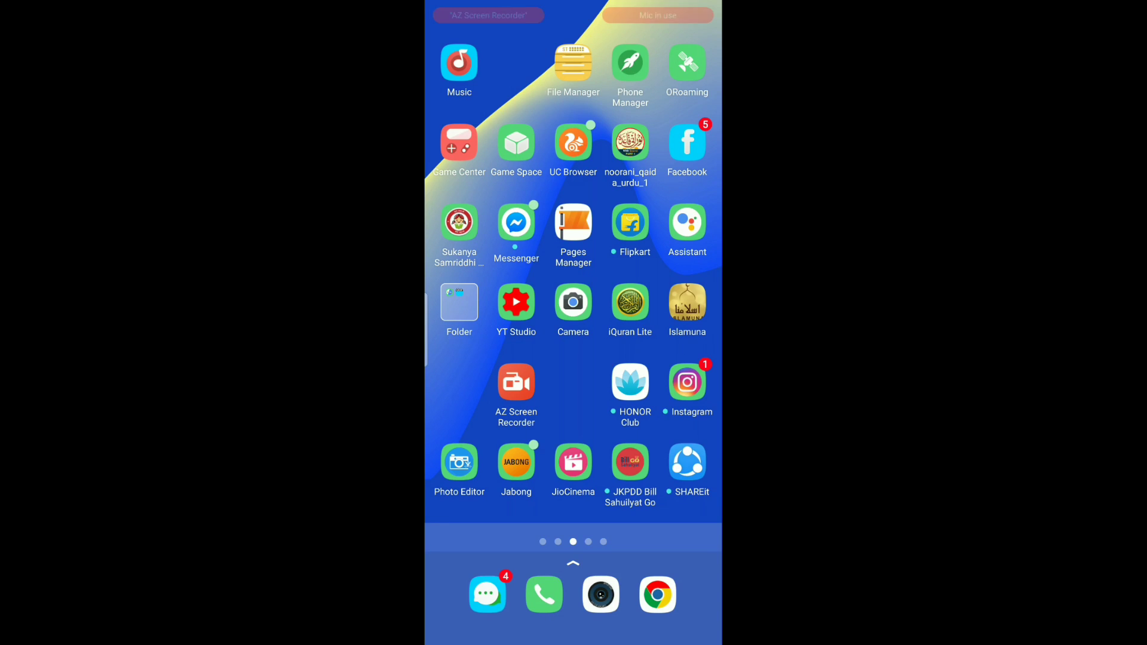
drag(466, 315, 681, 314)
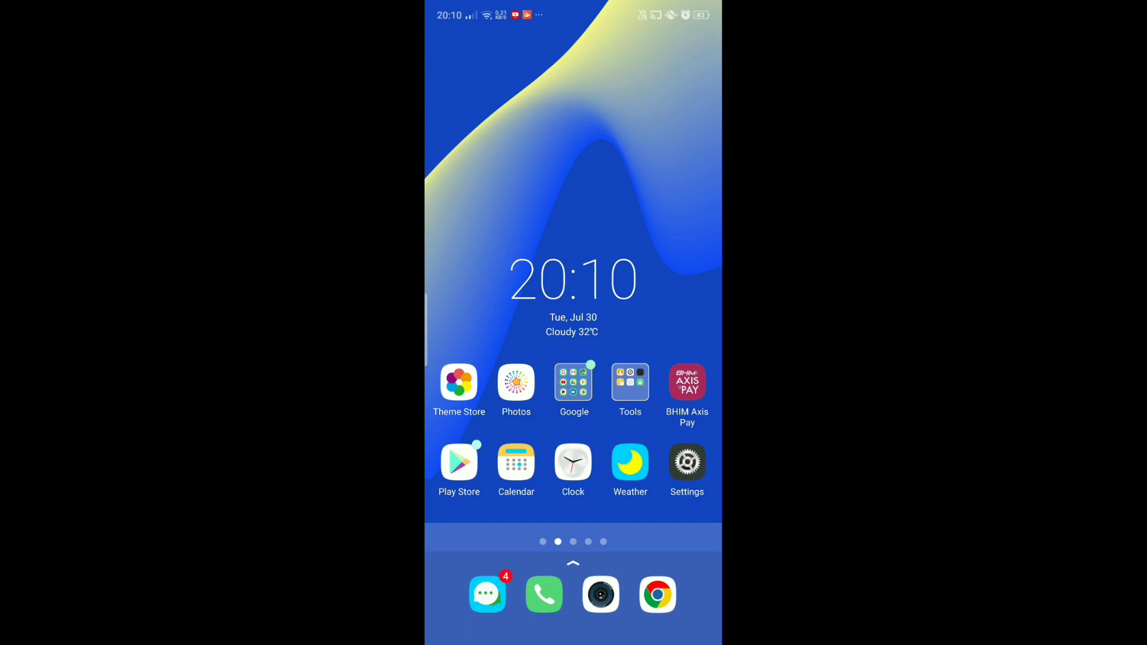
Go to Settings > System Apps > App Market.
click(688, 463)
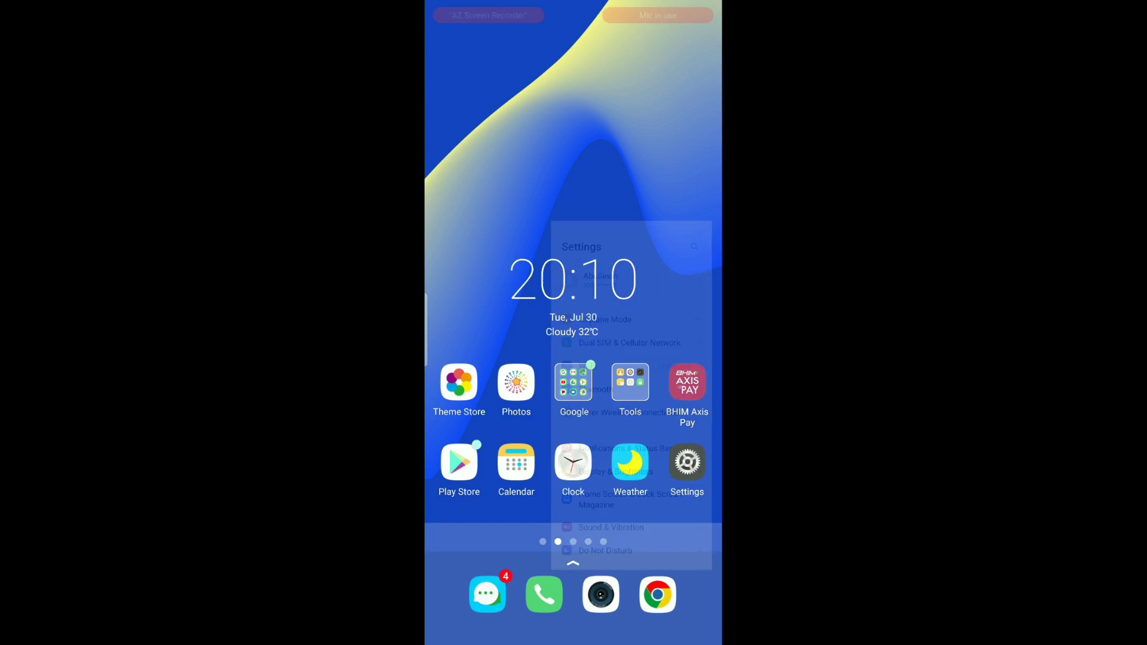
scroll(573, 359, down, 1)
scroll(573, 358, down, 10)
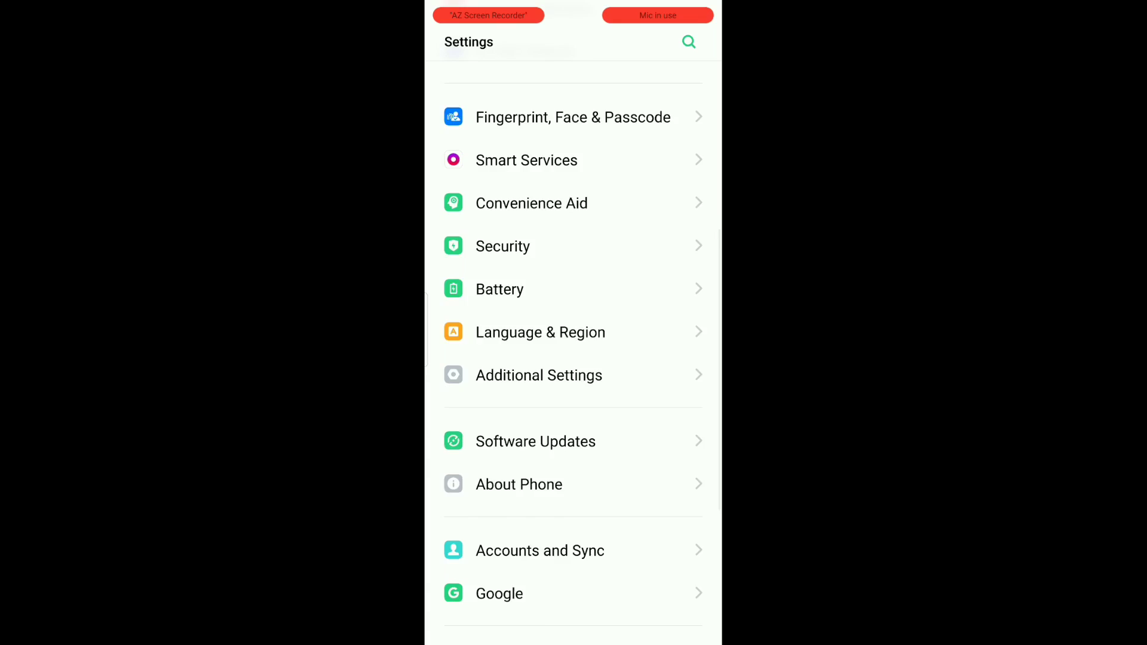
scroll(573, 358, down, 3)
scroll(573, 359, down, 2)
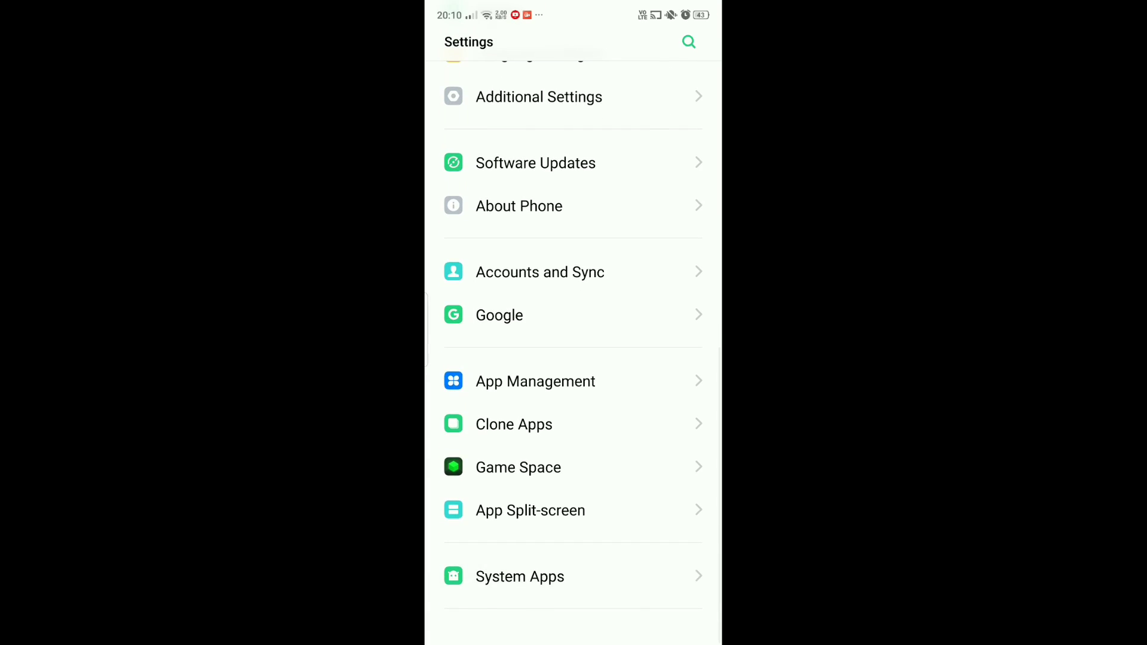
click(555, 577)
click(556, 341)
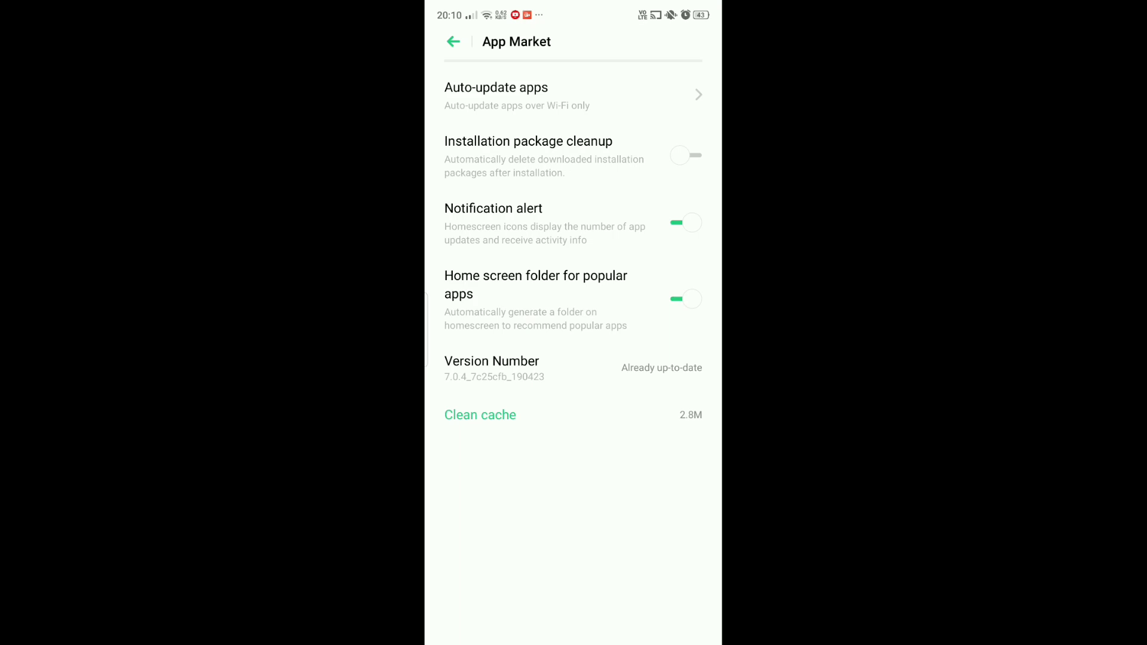
Switch off 'Home screen folder for popular apps' and 'Notification alert' for App Market.
click(686, 299)
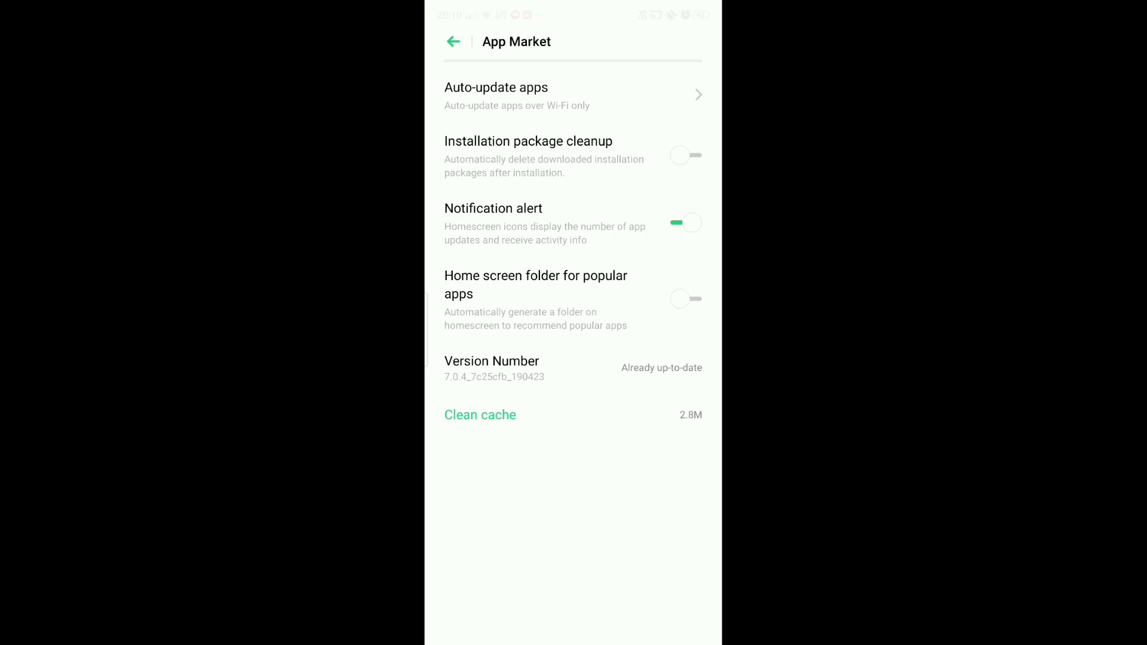
click(686, 222)
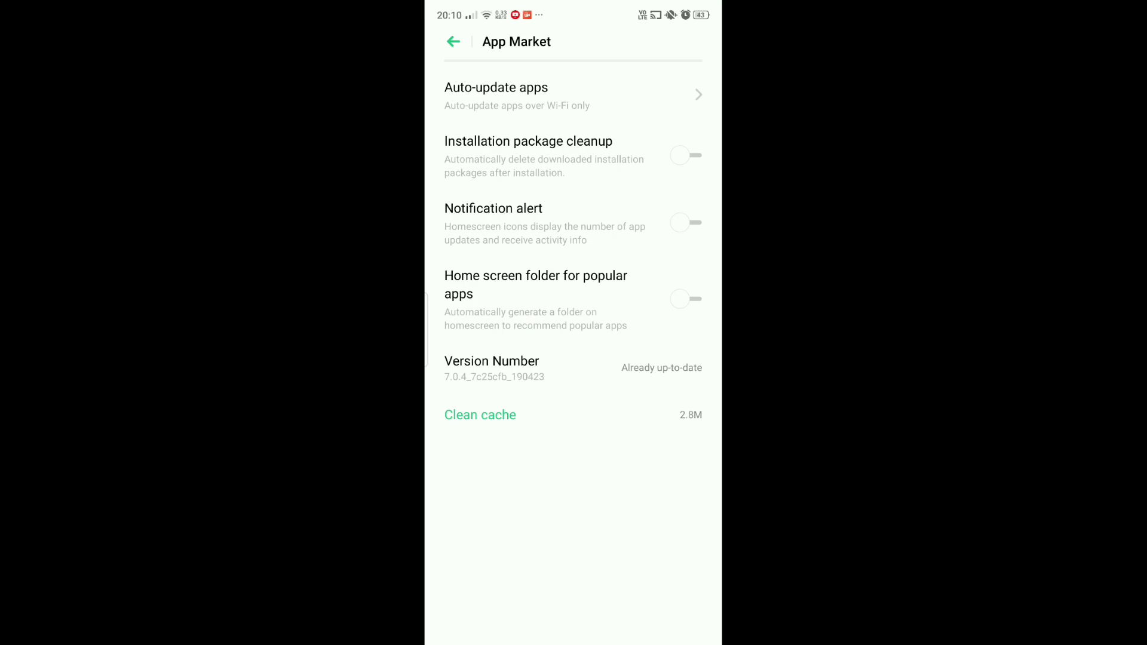
Exit Settings and check that the last home page no longer has Hot Apps or Hot Games.
key(Escape)
key(Escape)
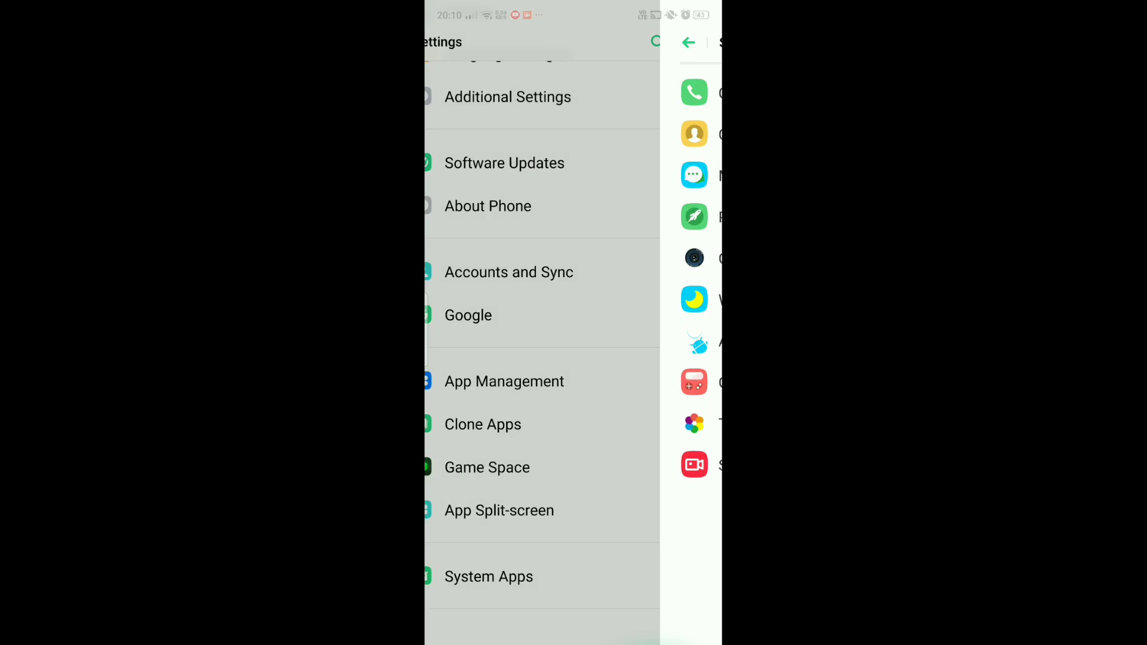
key(Escape)
drag(681, 270, 466, 269)
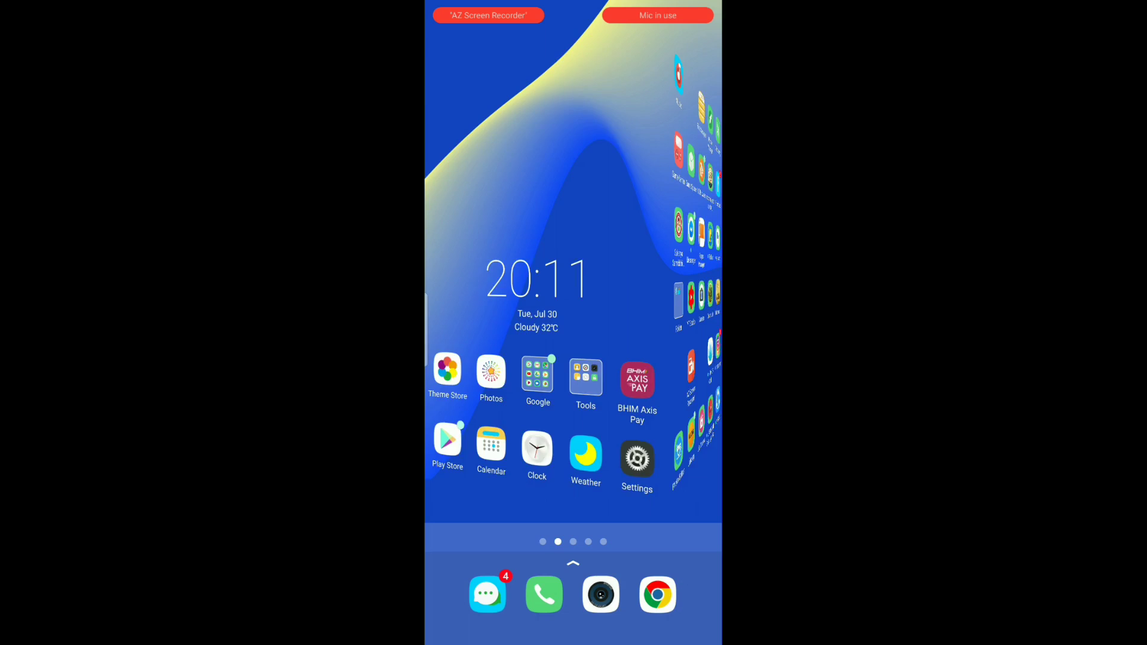
drag(681, 270, 466, 269)
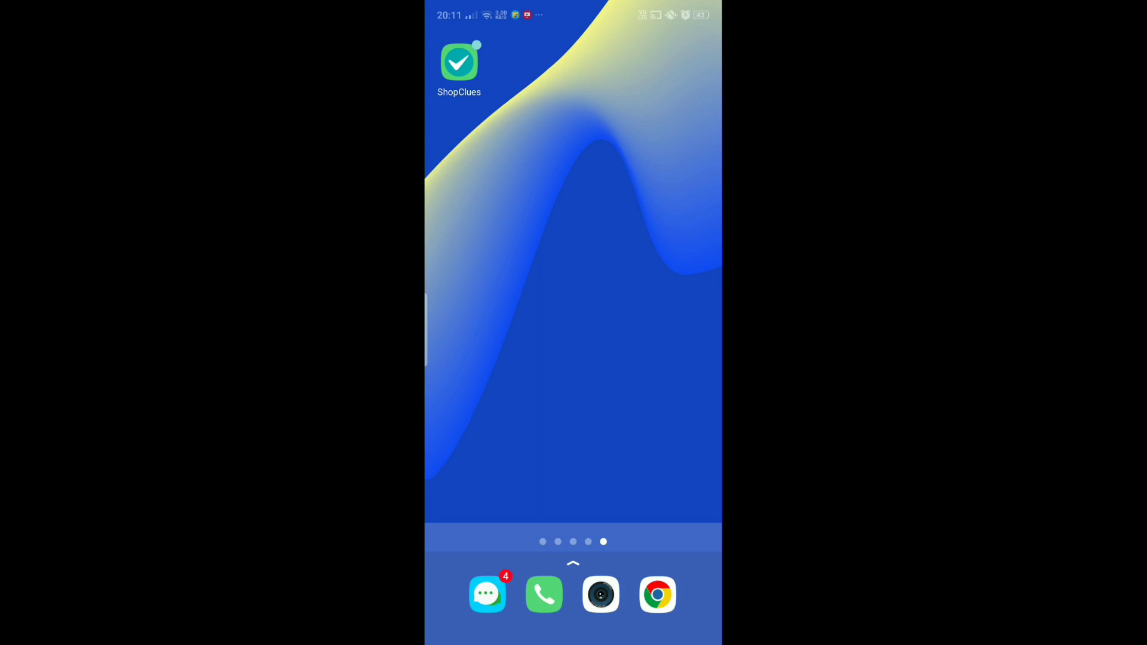
Swipe back to the clock widget page, then forward one page.
drag(466, 323, 681, 323)
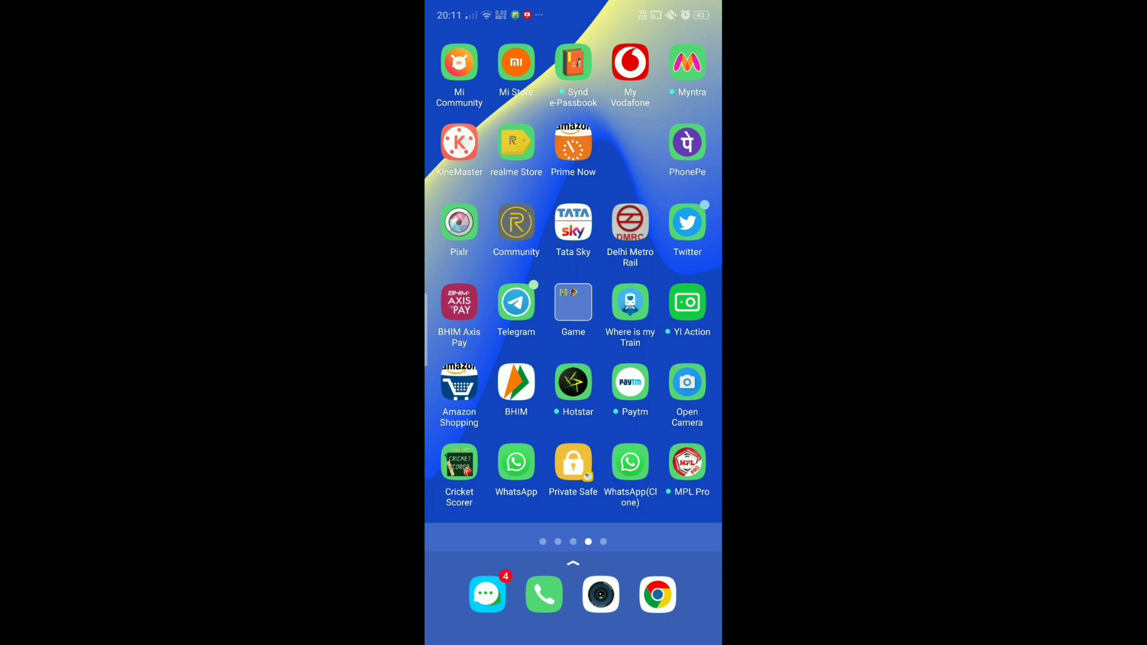
drag(465, 322, 681, 324)
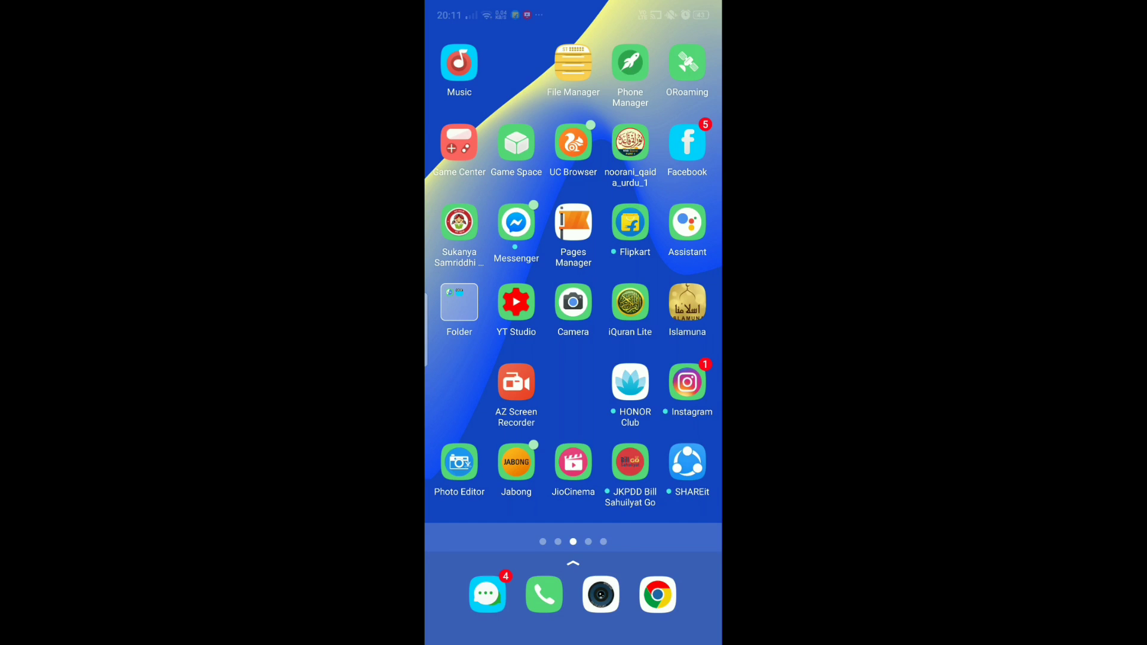
drag(466, 323, 681, 323)
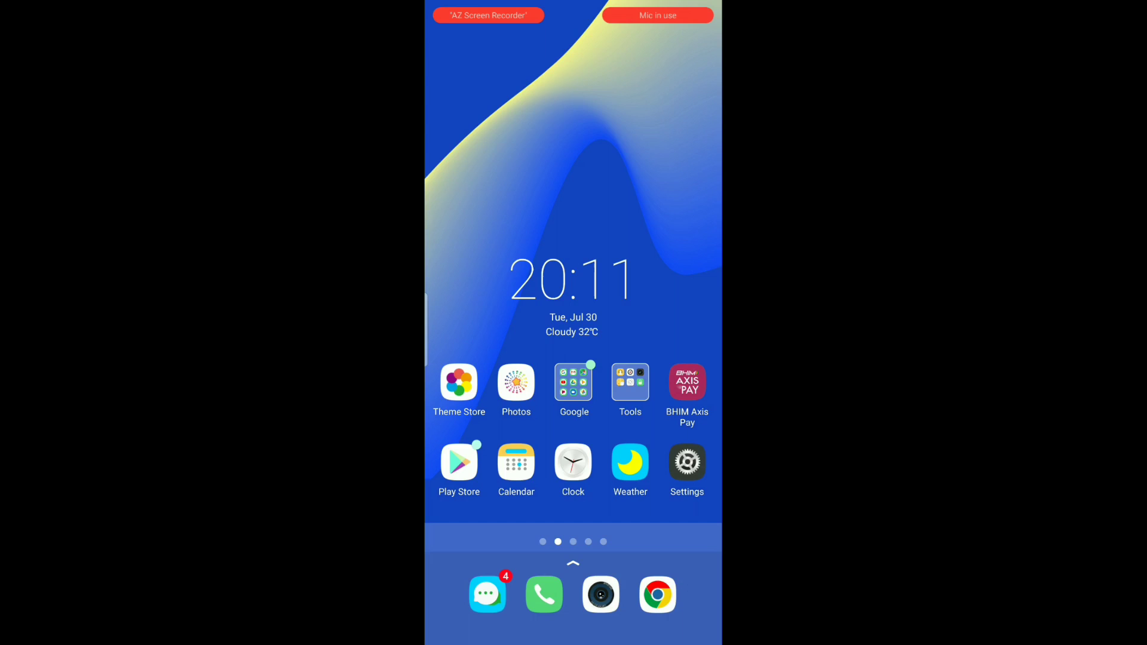
drag(681, 323, 467, 323)
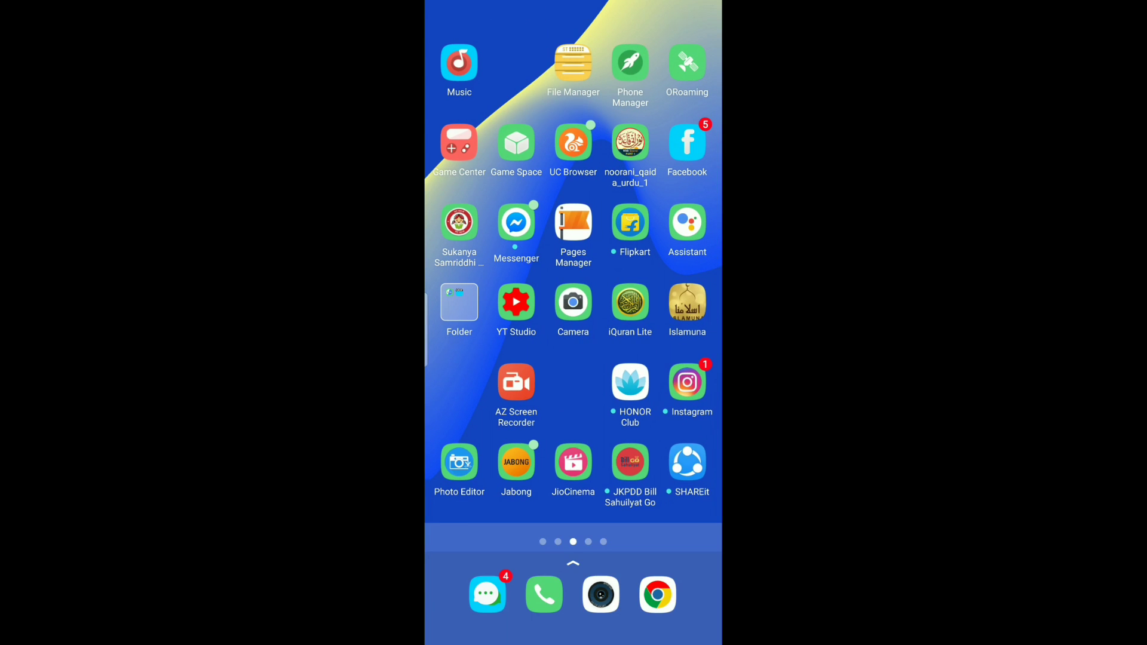